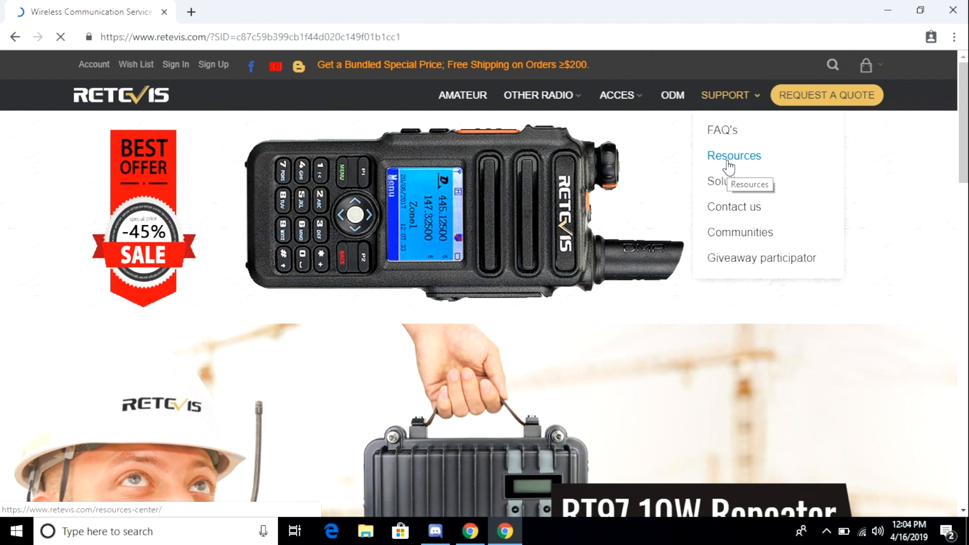
Step: Download the RT52 programming software from the Retevis Resources Center
{"action": "left_click", "coordinate": [729, 165]}
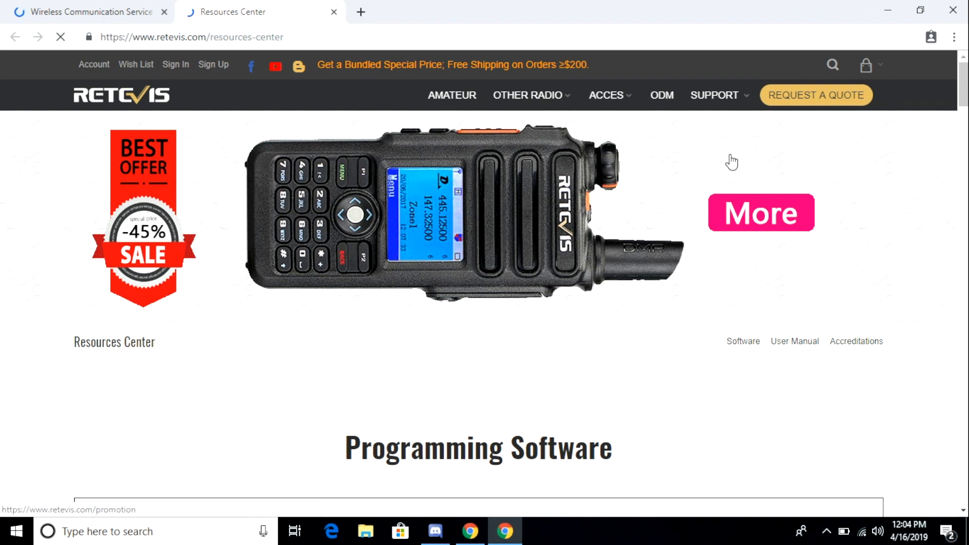
{"action": "scroll", "coordinate": [731, 164], "scroll_direction": "down", "scroll_amount": 6}
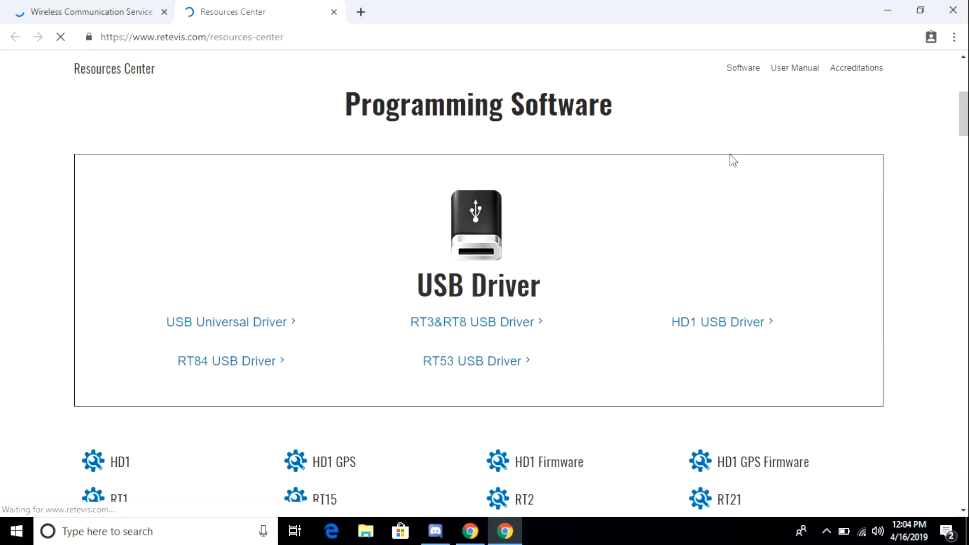
{"action": "scroll", "coordinate": [733, 161], "scroll_direction": "down", "scroll_amount": 6}
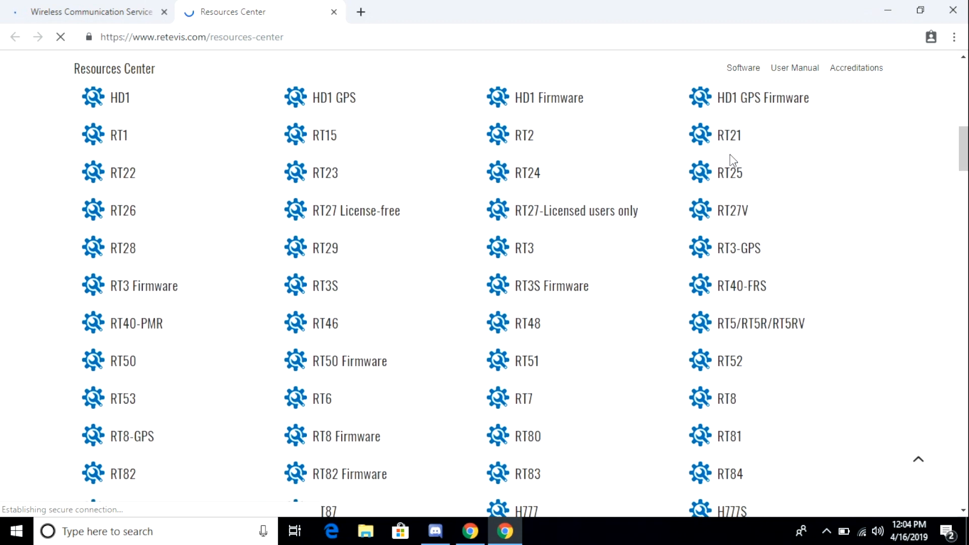
{"action": "left_click", "coordinate": [732, 361]}
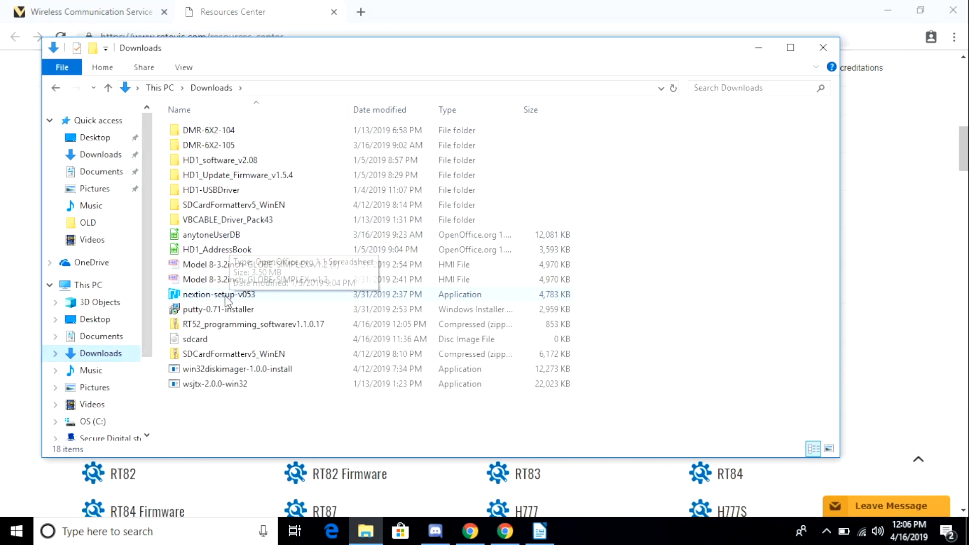
Step: Extract the RT52_programming_softwarev1.1.0.17 archive in Downloads to its default folder
{"action": "right_click", "coordinate": [248, 324]}
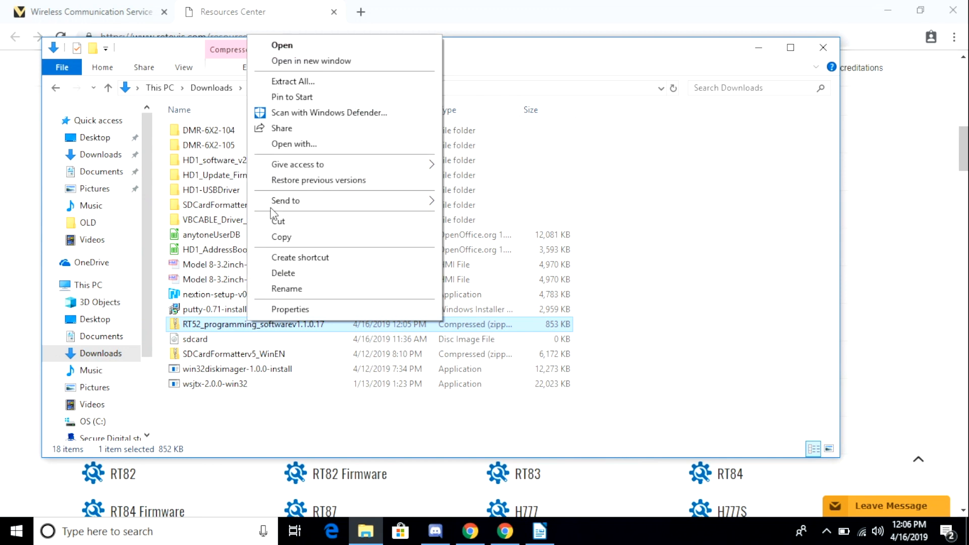
{"action": "left_click", "coordinate": [293, 82]}
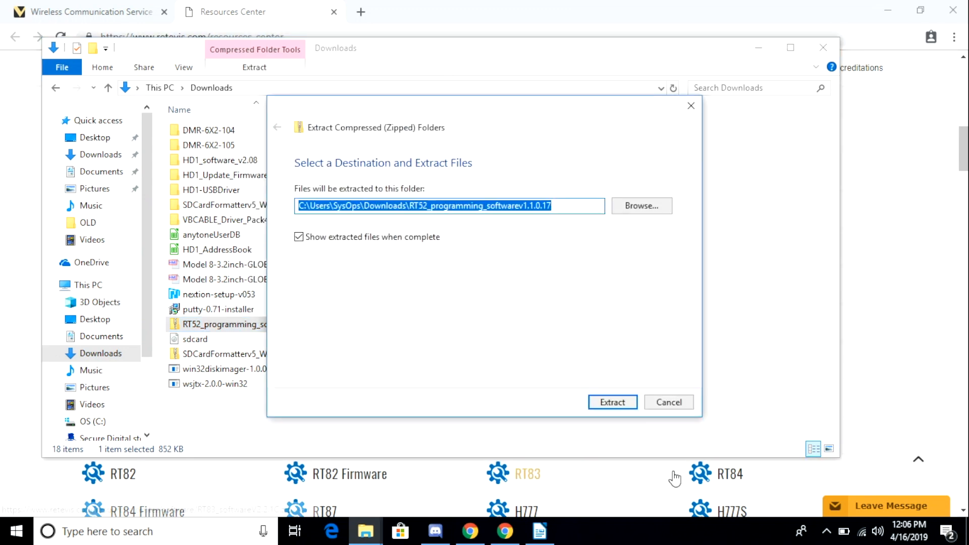
{"action": "left_click", "coordinate": [625, 400]}
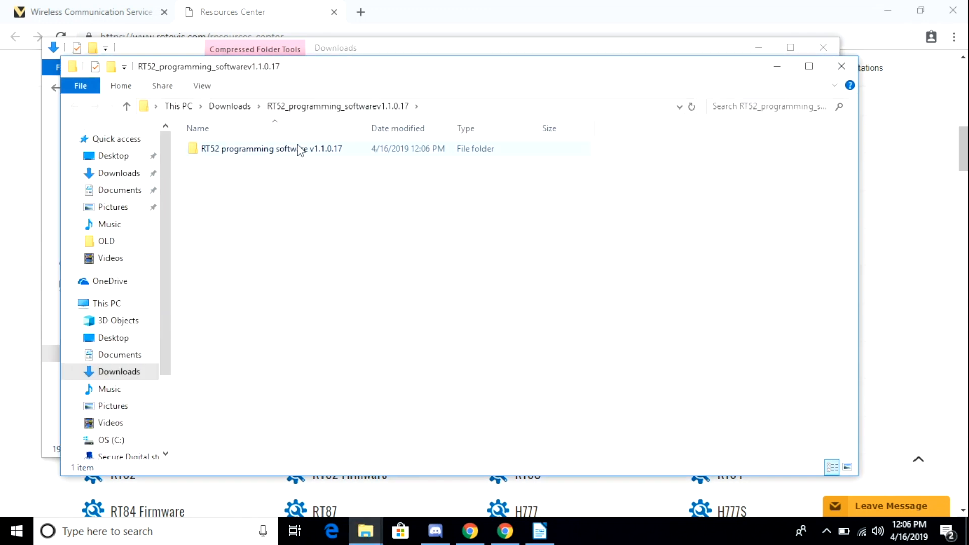
Step: Run setup from the extracted RT52 programming software v1.1.0.17 folder, allowing it past SmartScreen and User Account Control
{"action": "double_click", "coordinate": [299, 149]}
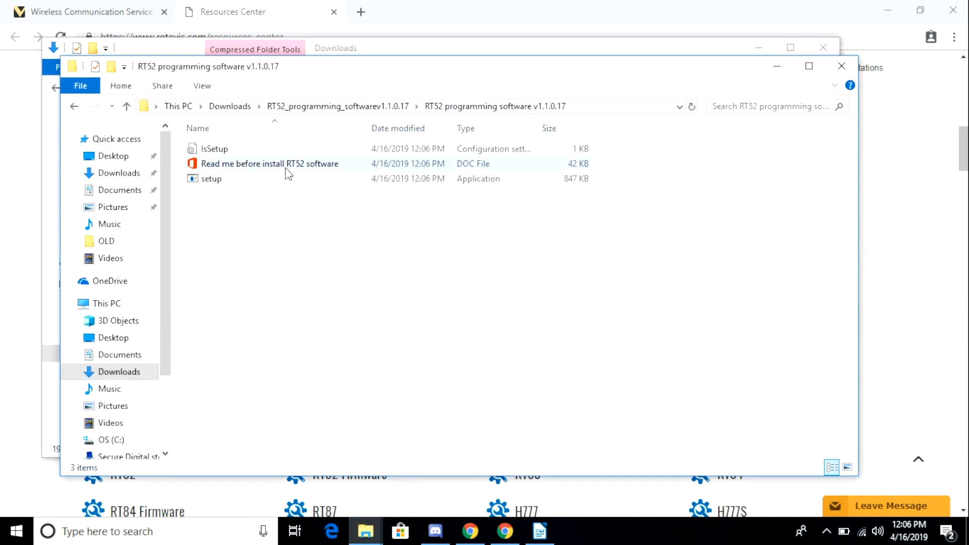
{"action": "double_click", "coordinate": [285, 180]}
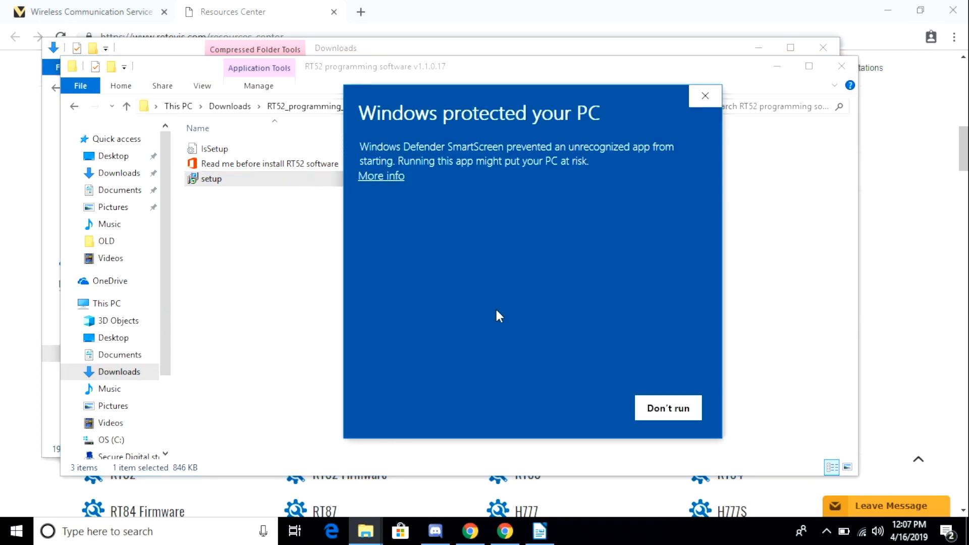
{"action": "left_click", "coordinate": [402, 178]}
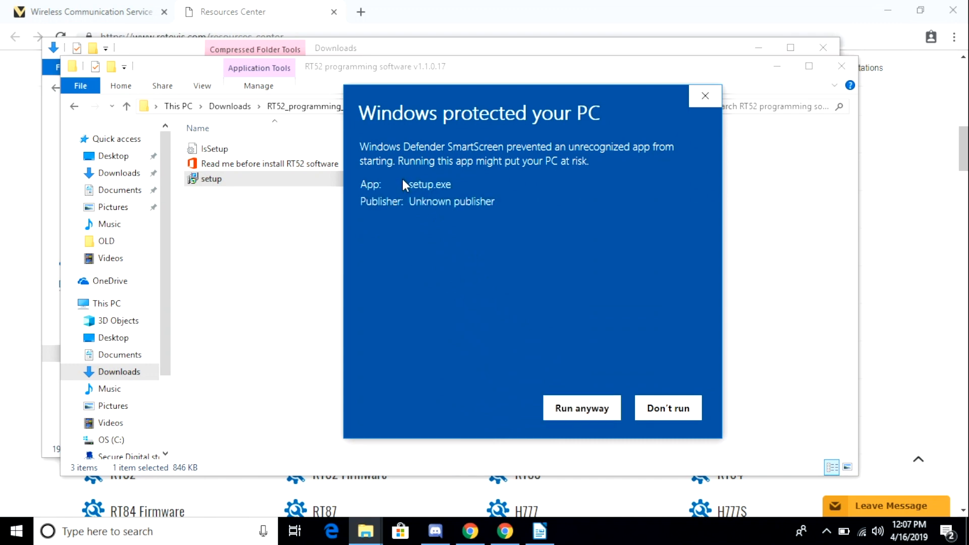
{"action": "left_click", "coordinate": [568, 407]}
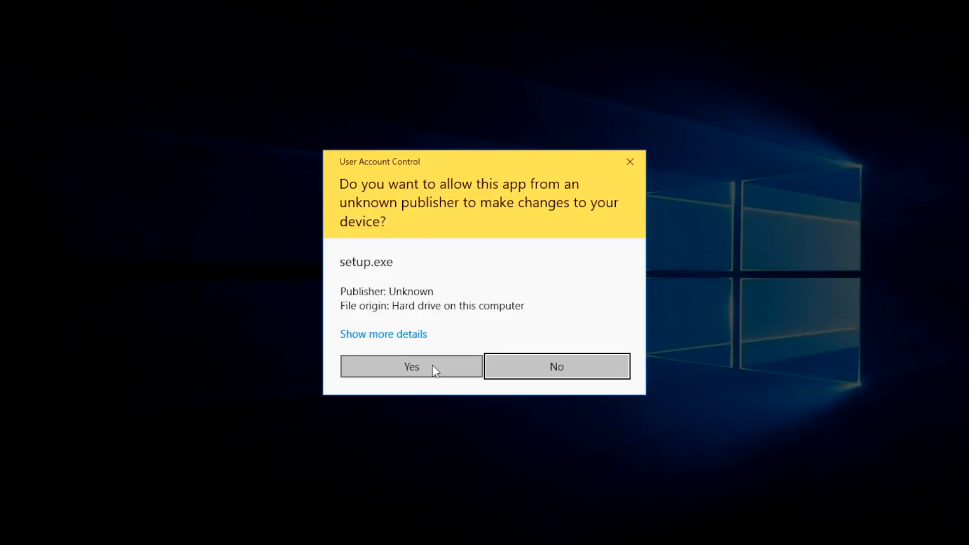
{"action": "left_click", "coordinate": [433, 367]}
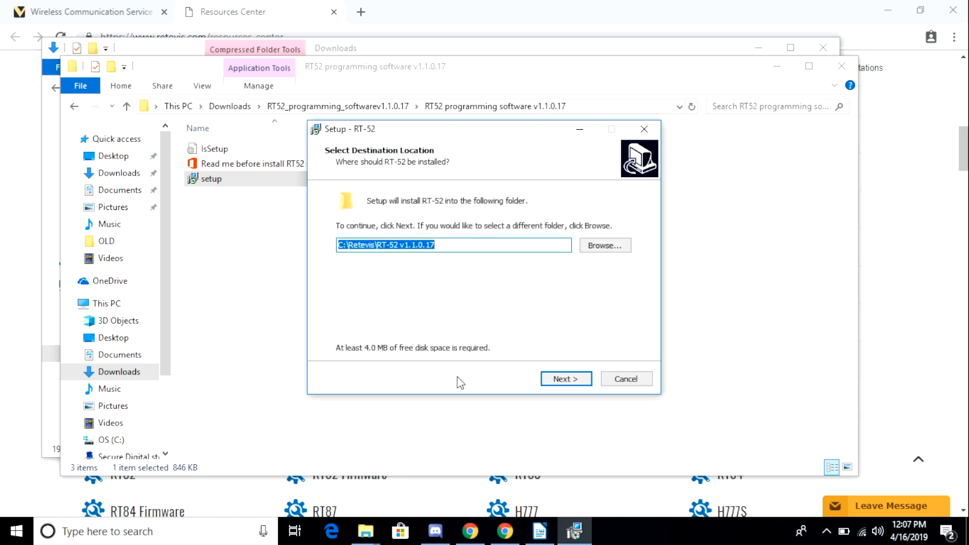
Step: Install RT-52 into the default folder C:\Retevis\RT-52 v1.1.0.17 and finish the setup wizard
{"action": "left_click", "coordinate": [555, 381]}
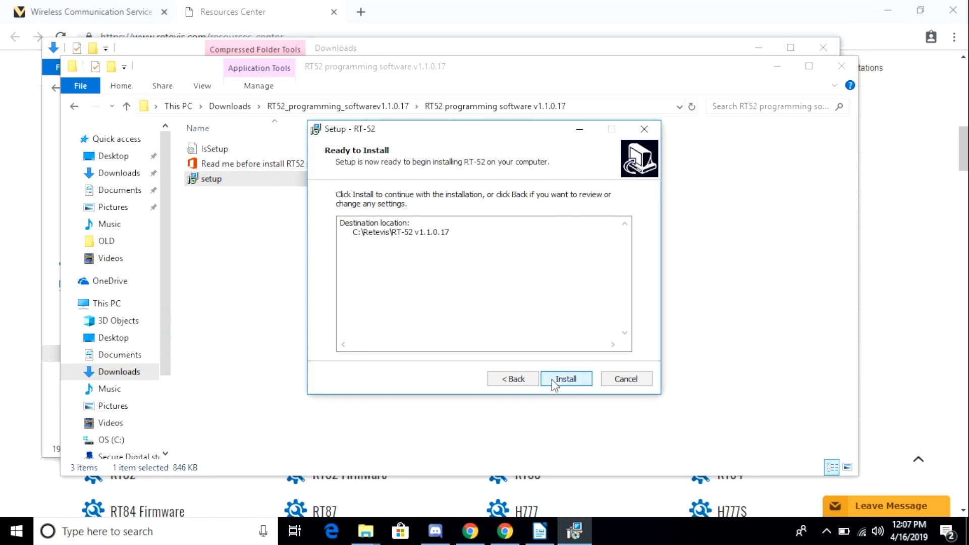
{"action": "left_click", "coordinate": [555, 381]}
{"action": "left_click", "coordinate": [555, 384]}
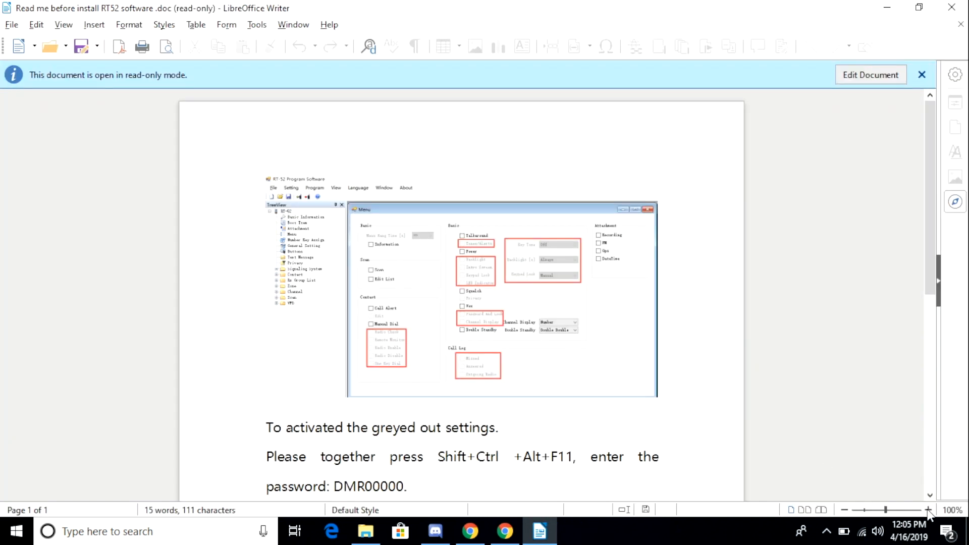
Step: Enlarge the RT52 read-me document to 140% and read its instructions for activating the greyed-out settings
{"action": "left_click", "coordinate": [927, 509]}
{"action": "left_click", "coordinate": [927, 510]}
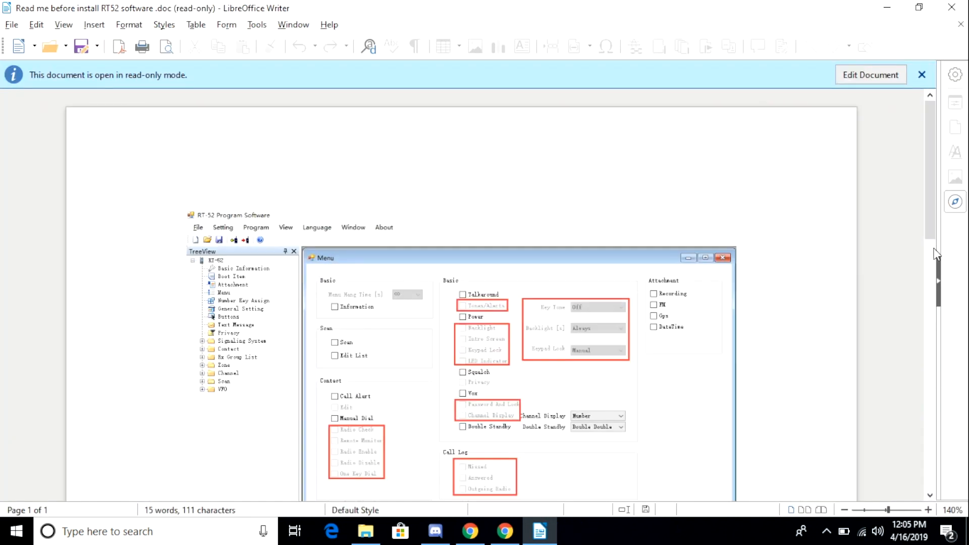
{"action": "left_click_drag", "start_coordinate": [929, 231], "coordinate": [934, 290]}
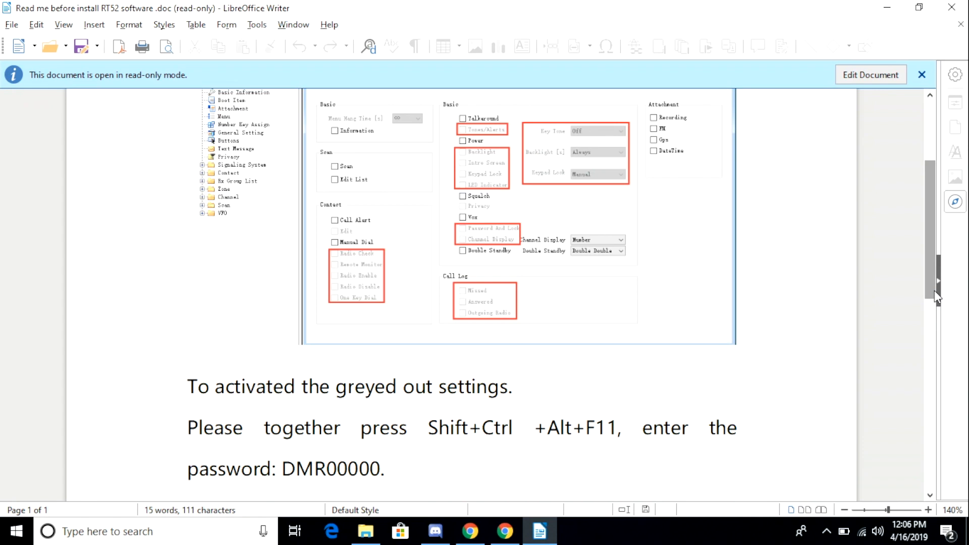
{"action": "mouse_move", "coordinate": [934, 290]}
{"action": "left_mouse_down"}
{"action": "mouse_move", "coordinate": [946, 480]}
{"action": "mouse_move", "coordinate": [922, 362]}
{"action": "mouse_move", "coordinate": [922, 299]}
{"action": "left_mouse_up"}
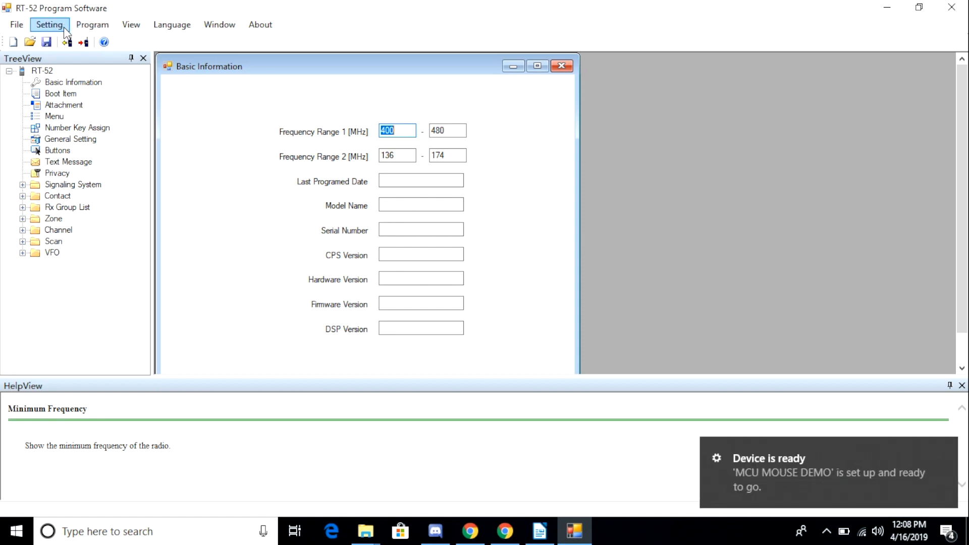
Step: Read the programming data from the connected RT-52 radio and open its Basic Information
{"action": "left_click", "coordinate": [81, 26]}
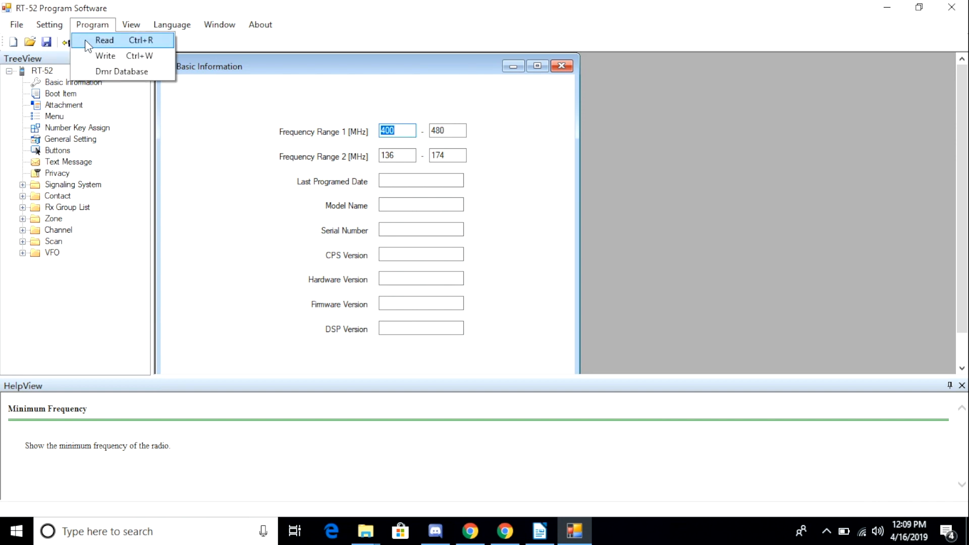
{"action": "left_click", "coordinate": [87, 40]}
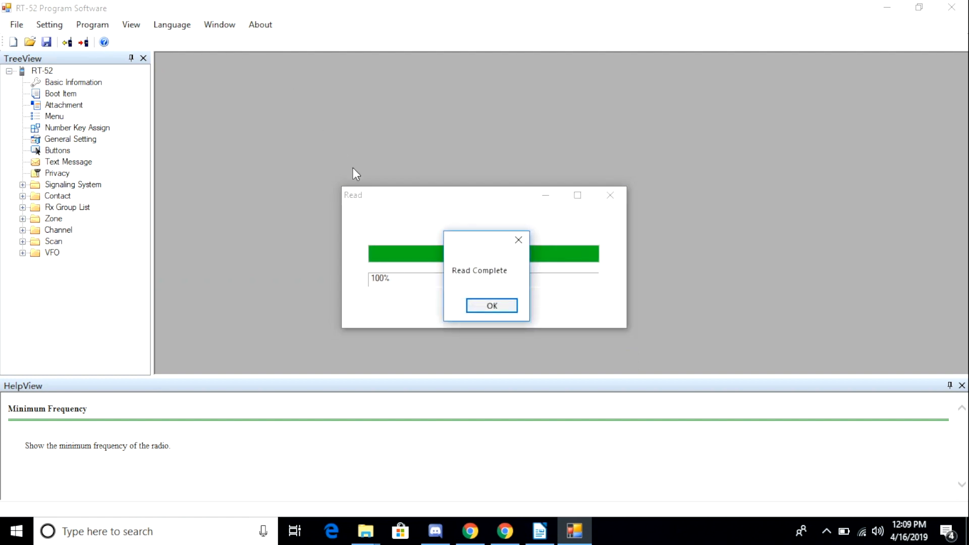
{"action": "left_click", "coordinate": [474, 306]}
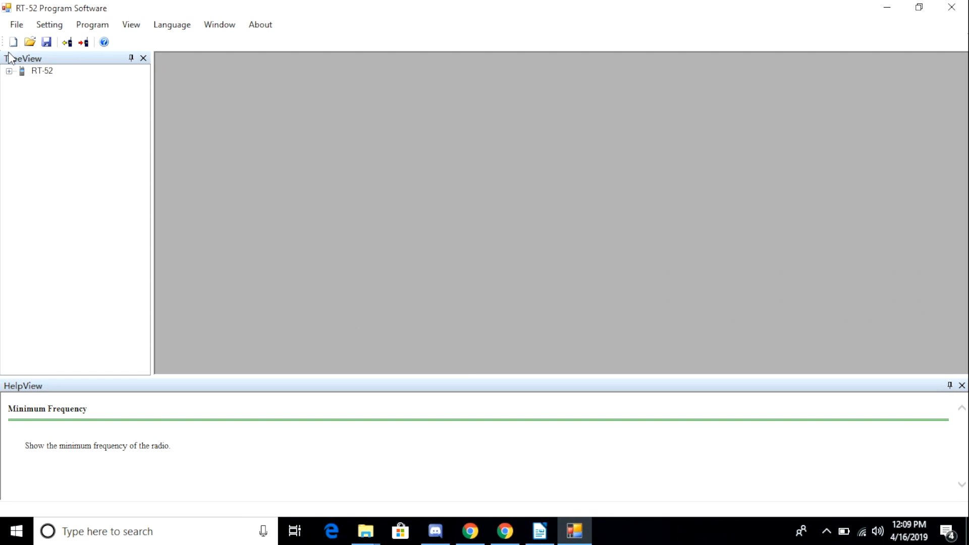
{"action": "left_click", "coordinate": [10, 72]}
{"action": "double_click", "coordinate": [83, 83]}
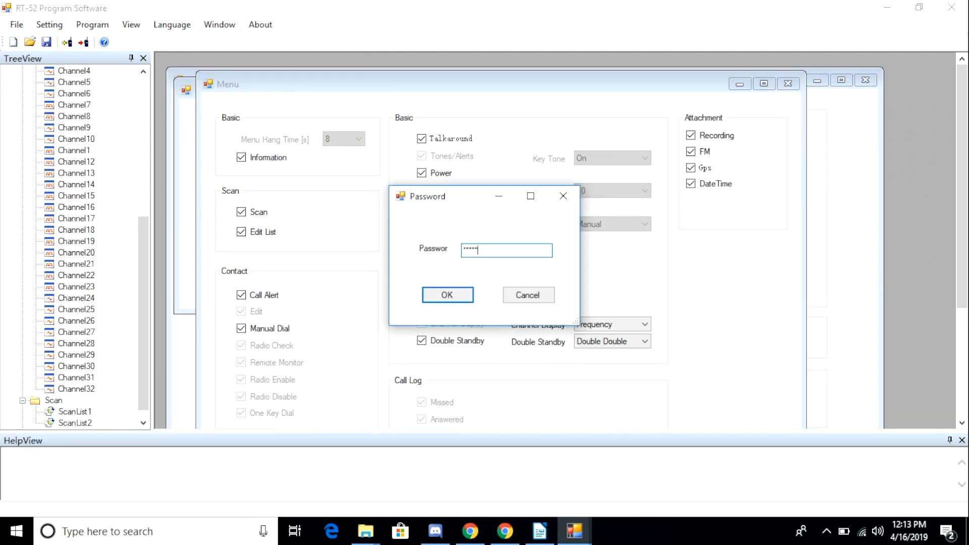
Step: Submit the password that activates the greyed-out settings, and open the radio's Boot Item and Menu settings
{"action": "left_click", "coordinate": [447, 297]}
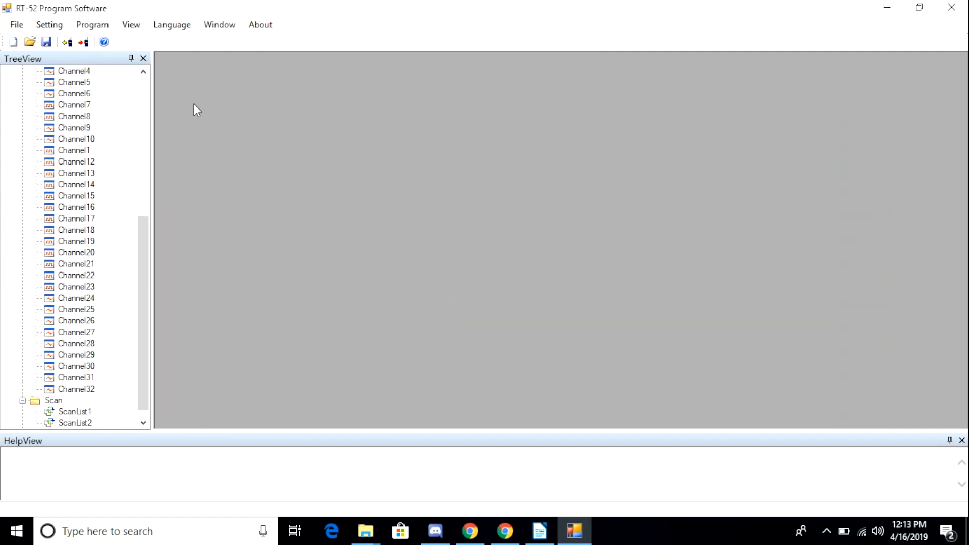
{"action": "left_click", "coordinate": [142, 79]}
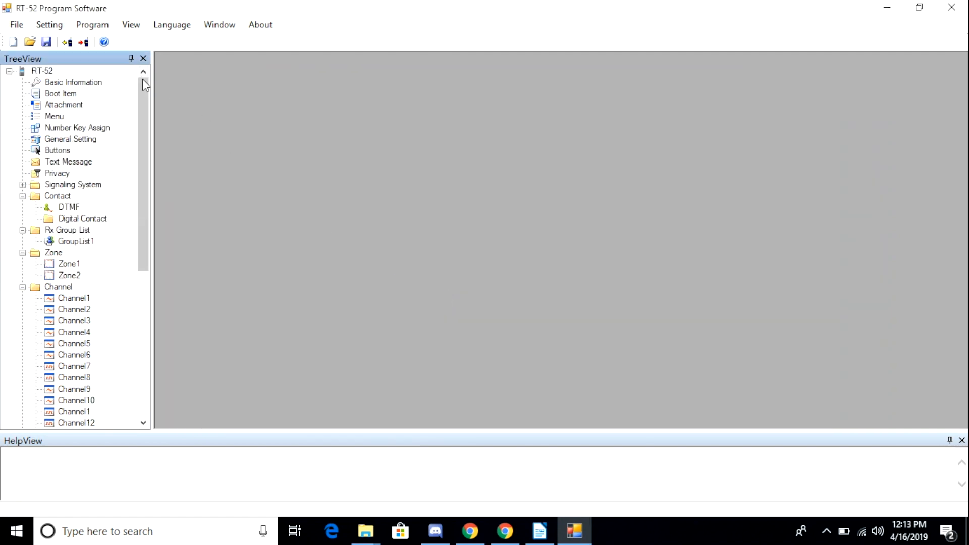
{"action": "double_click", "coordinate": [70, 95]}
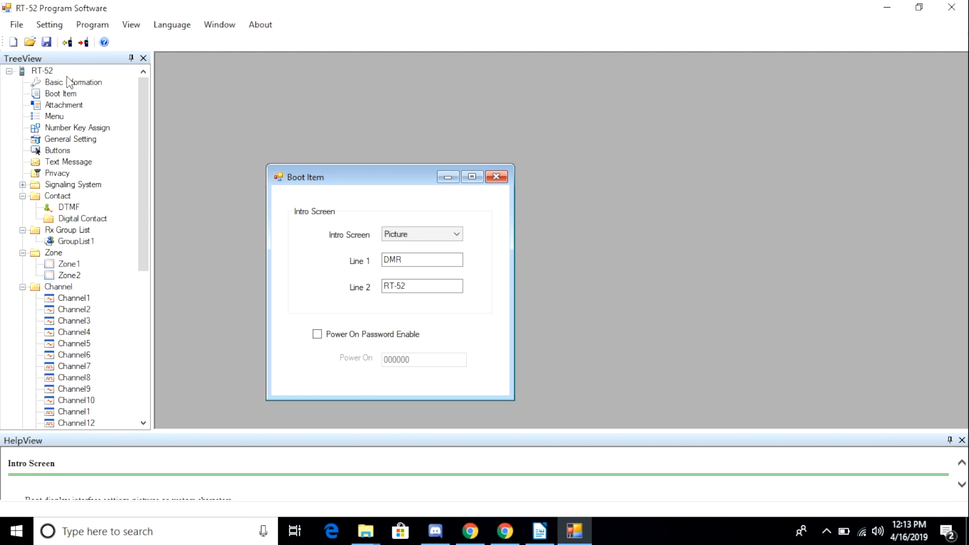
{"action": "left_click", "coordinate": [59, 117]}
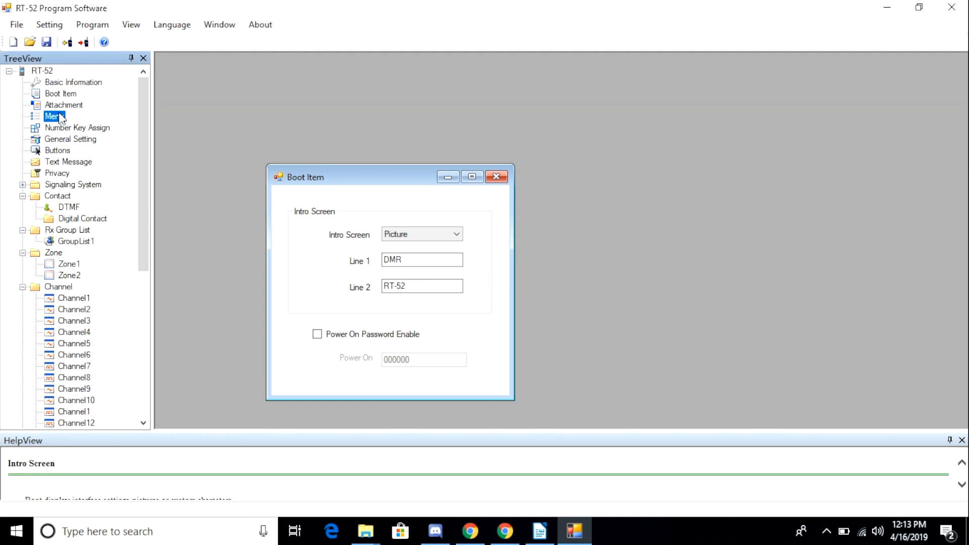
{"action": "double_click", "coordinate": [60, 117]}
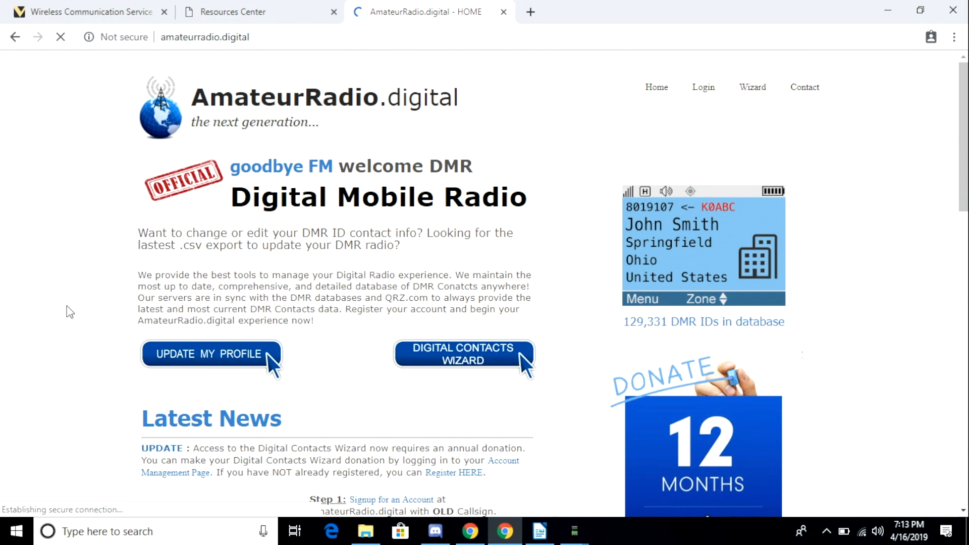
Step: Examine the Digital Contacts Wizard on AmateurRadio.digital and check its radio choices for the Retevis RT52
{"action": "scroll", "coordinate": [70, 312], "scroll_direction": "down", "scroll_amount": 6}
{"action": "scroll", "coordinate": [70, 312], "scroll_direction": "down", "scroll_amount": 4}
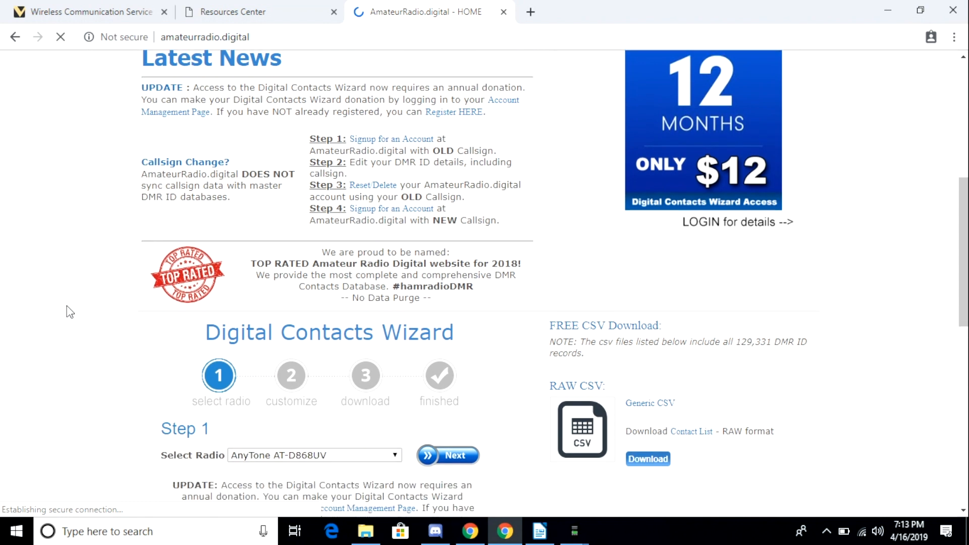
{"action": "scroll", "coordinate": [70, 303], "scroll_direction": "down", "scroll_amount": 4}
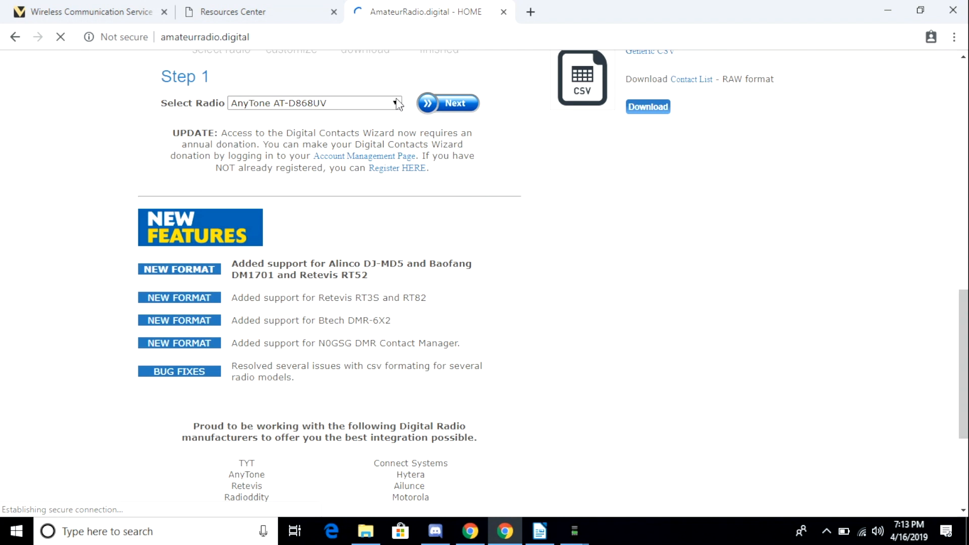
{"action": "left_click", "coordinate": [398, 104]}
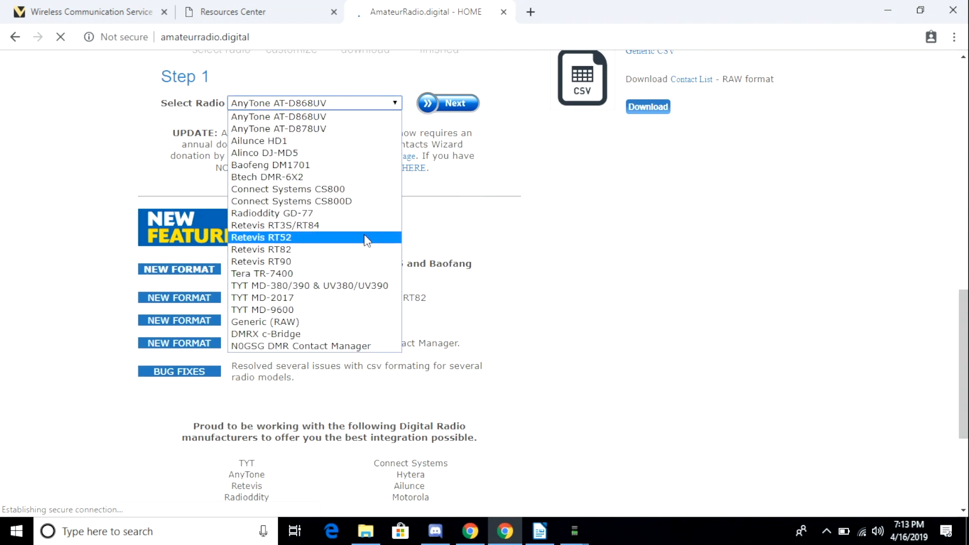
{"action": "left_click", "coordinate": [591, 204]}
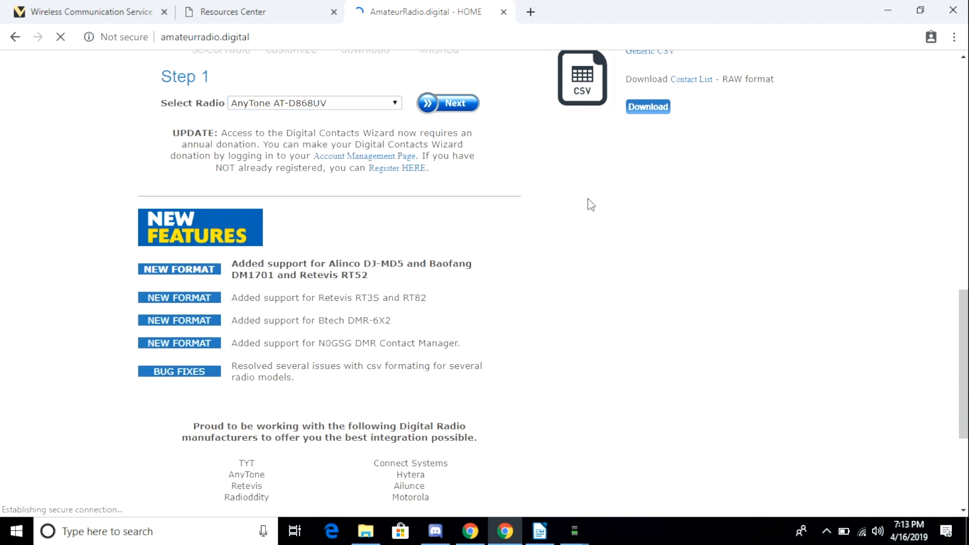
{"action": "scroll", "coordinate": [591, 204], "scroll_direction": "up", "scroll_amount": 7}
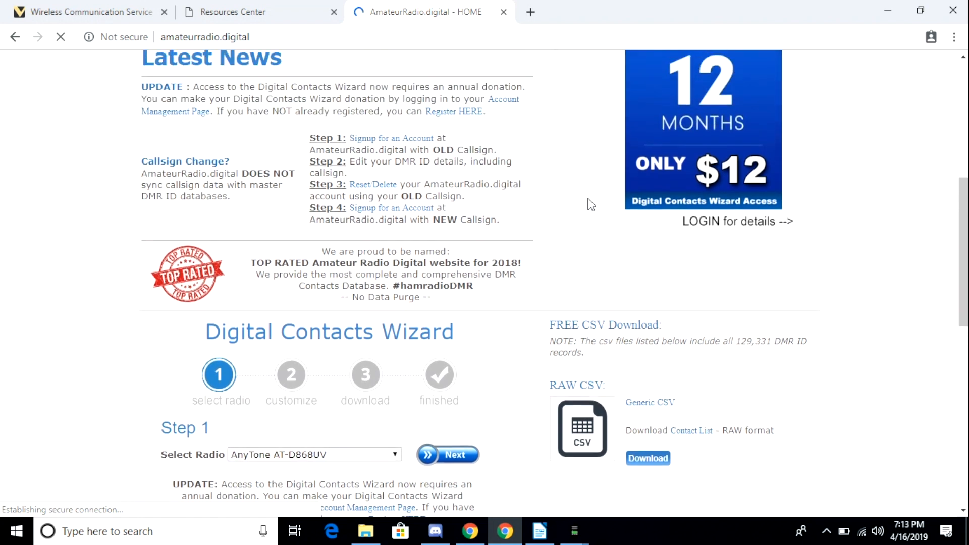
{"action": "scroll", "coordinate": [591, 204], "scroll_direction": "up", "scroll_amount": 2}
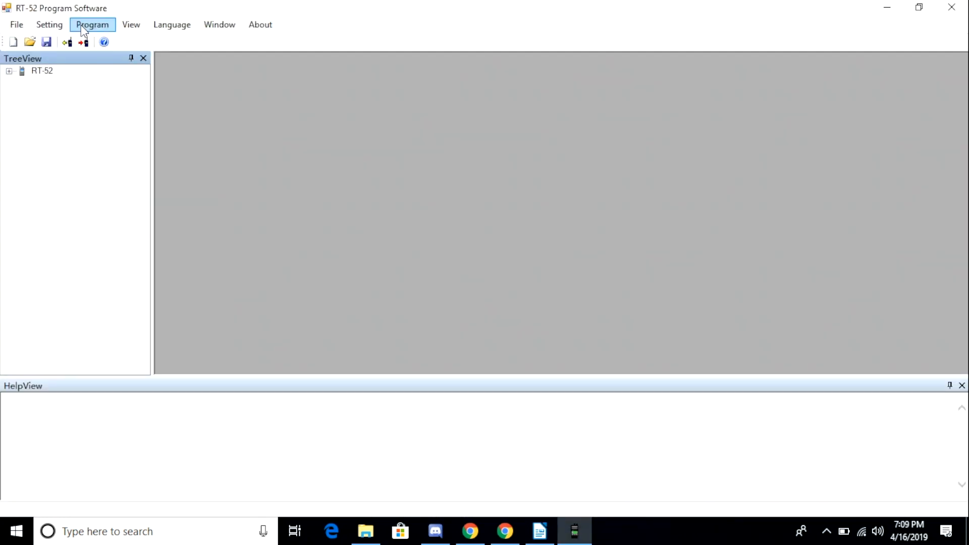
Step: In RT-52 Program Software, import custom_contacts_rt52 from Downloads into the Dmr Database and write it to the radio
{"action": "left_click", "coordinate": [81, 27]}
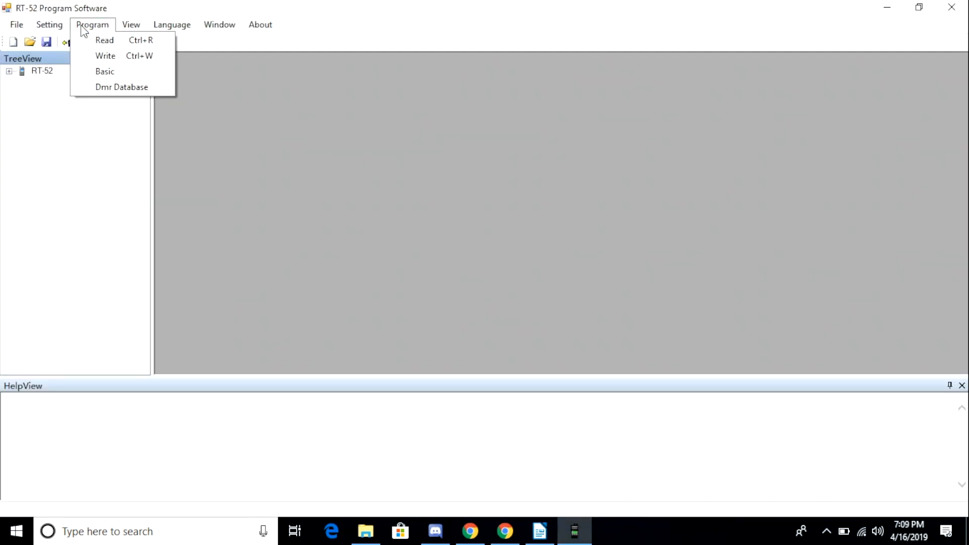
{"action": "left_click", "coordinate": [117, 86]}
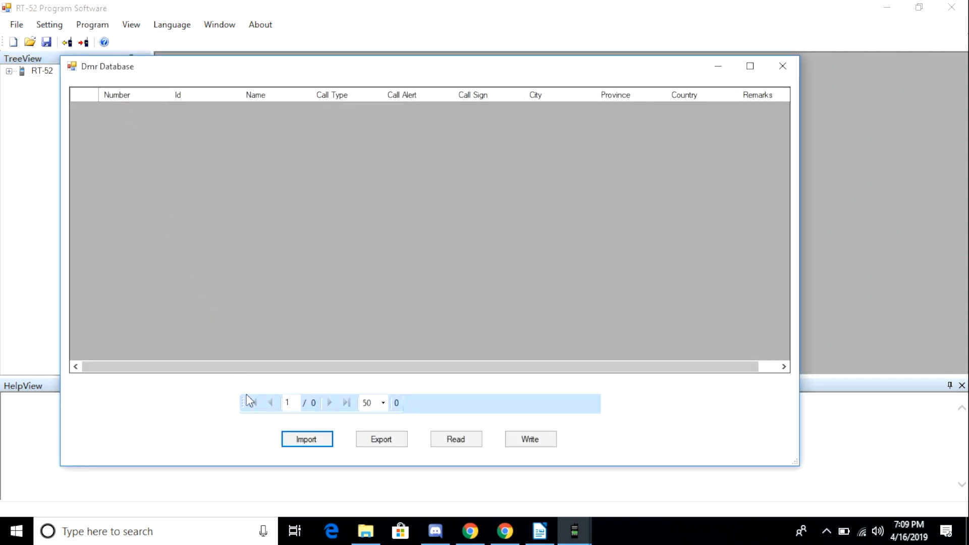
{"action": "left_click", "coordinate": [302, 438]}
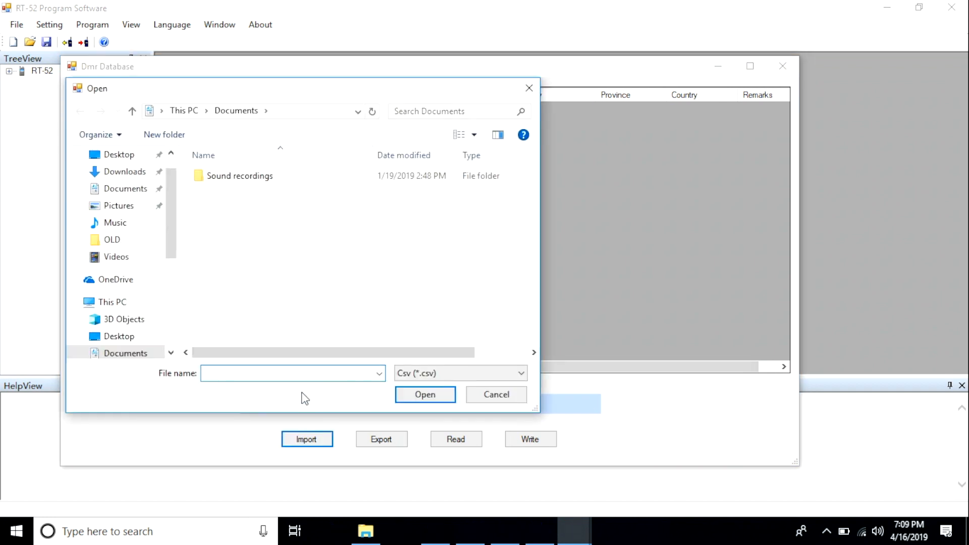
{"action": "left_click", "coordinate": [118, 175]}
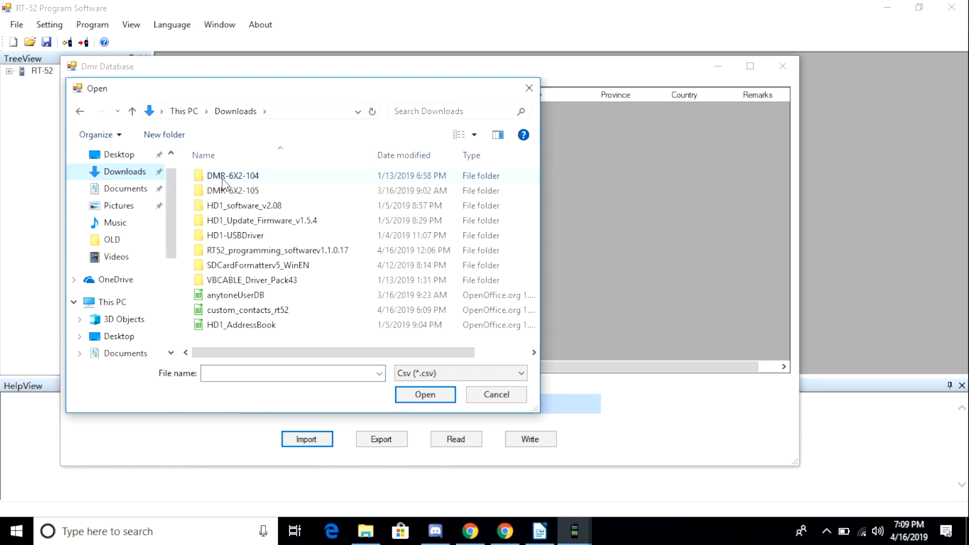
{"action": "left_click", "coordinate": [250, 312]}
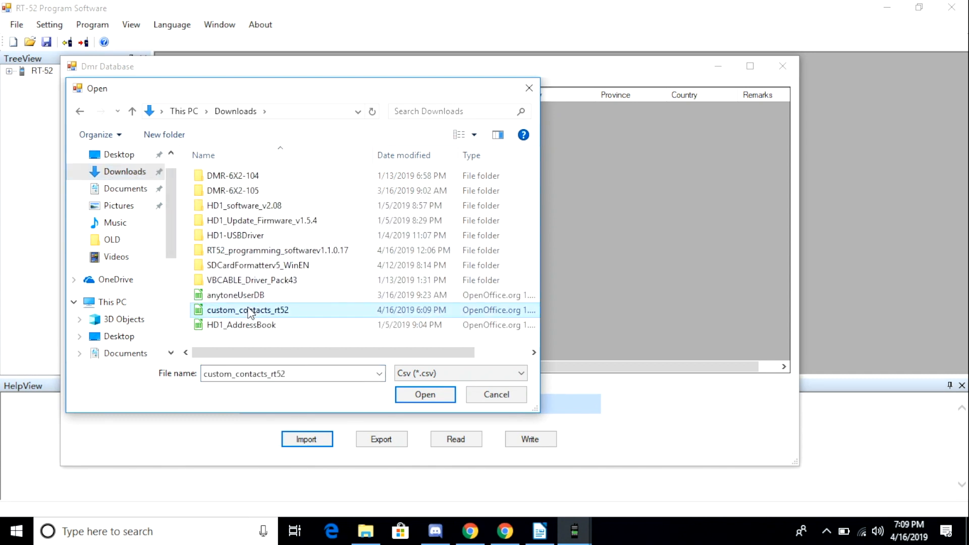
{"action": "left_click", "coordinate": [422, 397]}
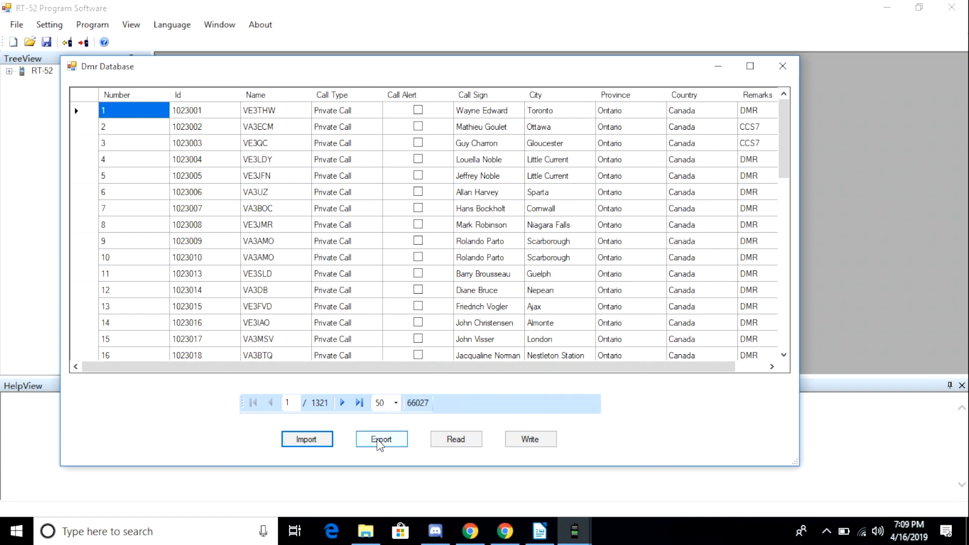
{"action": "left_click", "coordinate": [541, 441]}
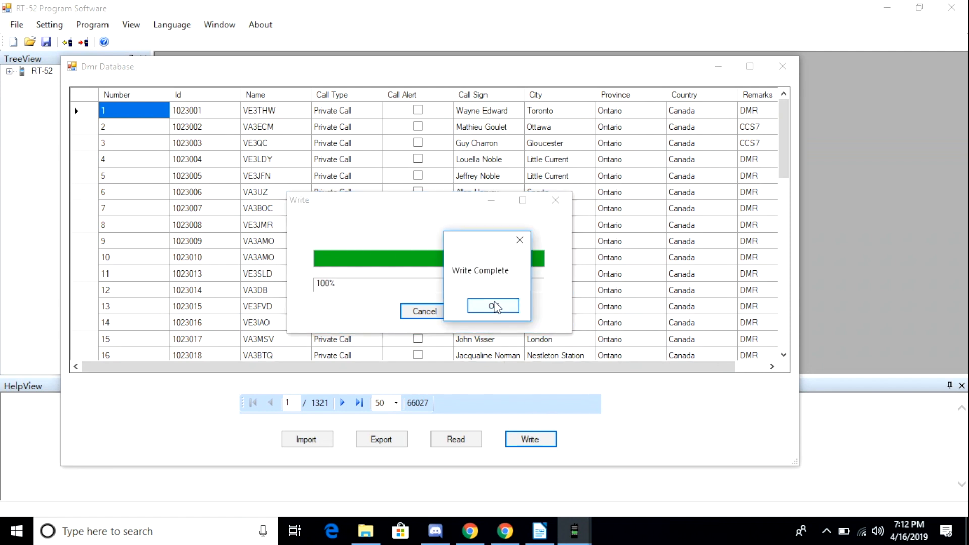
{"action": "left_click", "coordinate": [494, 305]}
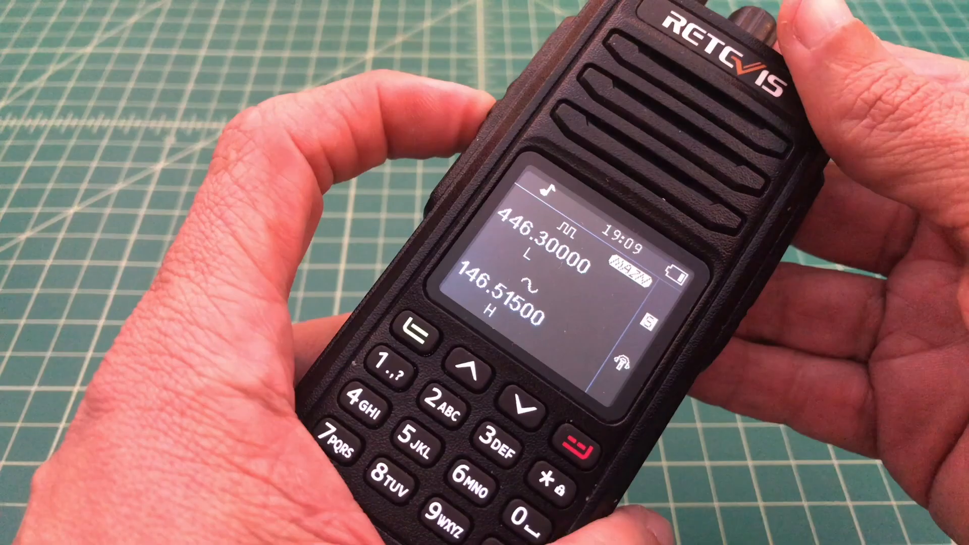